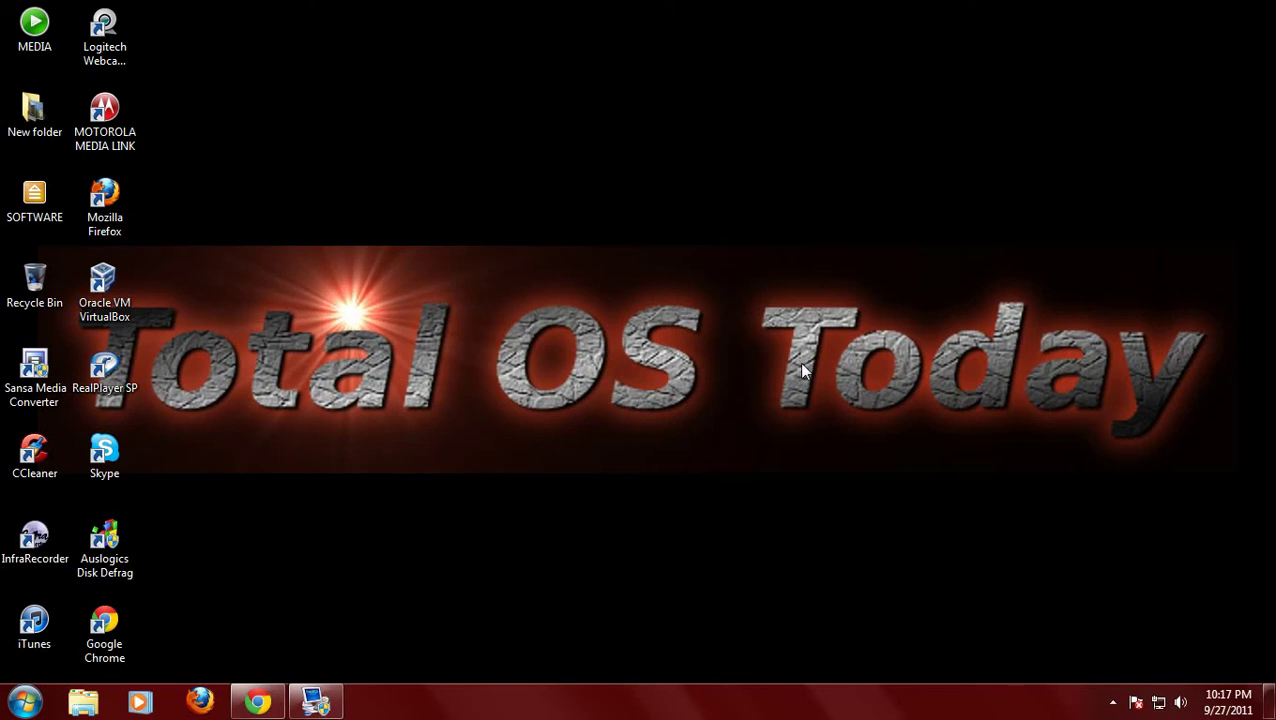
- Bring the Total OS Today blog forward and scroll down to the 'Safely Delete Linux Mint Inside Windows 7' post
{"action": "left_click", "coordinate": [258, 702]}
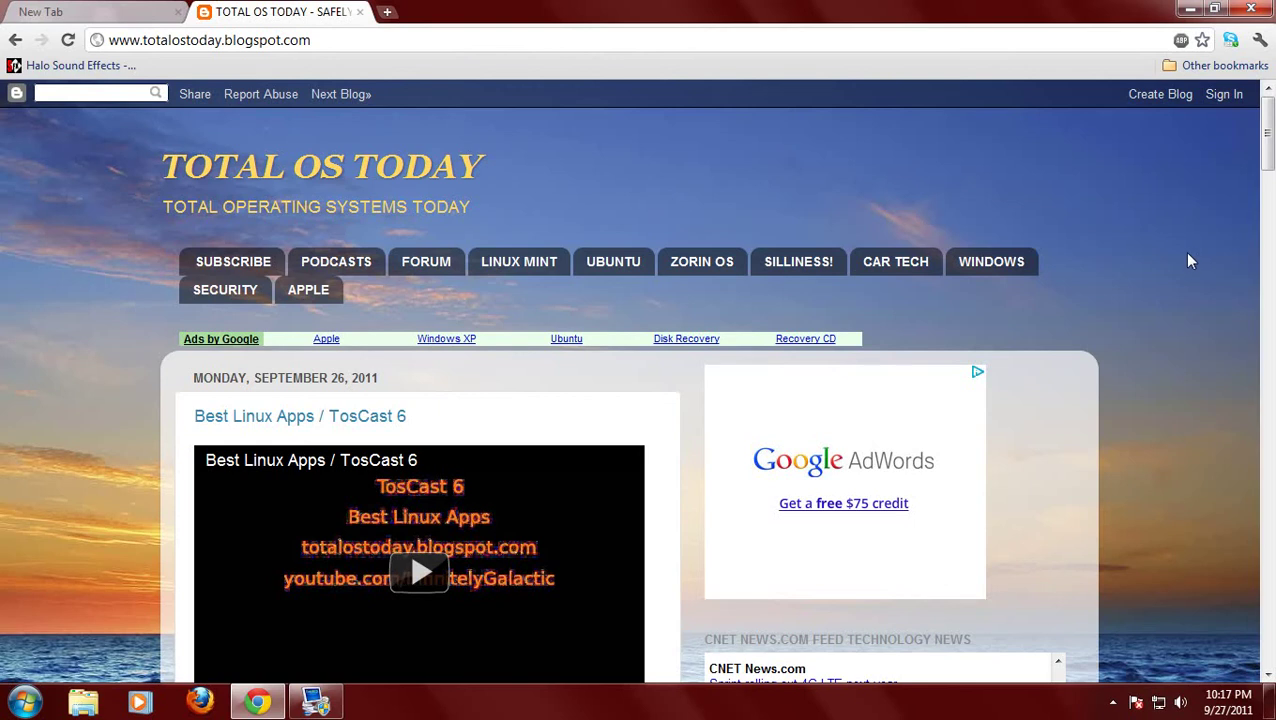
{"action": "scroll", "coordinate": [1189, 261], "scroll_direction": "down", "scroll_amount": 1}
{"action": "scroll", "coordinate": [1189, 261], "scroll_direction": "down", "scroll_amount": 1}
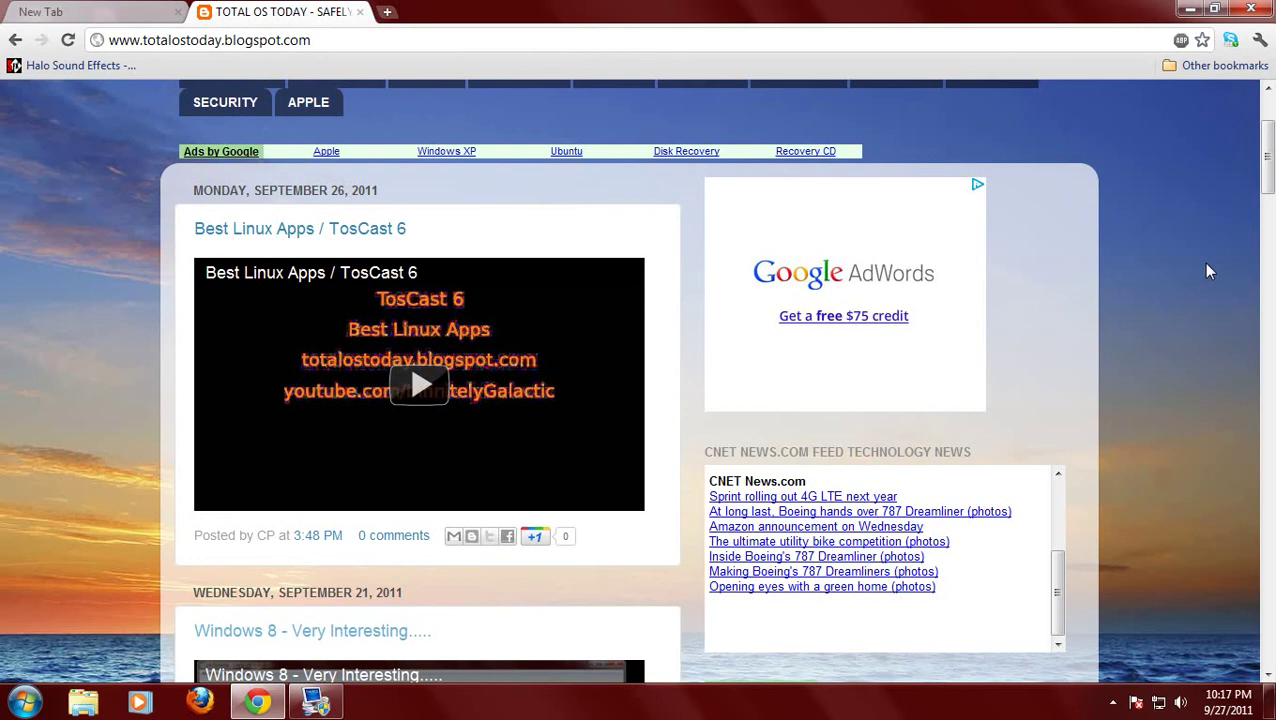
{"action": "scroll", "coordinate": [1207, 265], "scroll_direction": "down", "scroll_amount": 2}
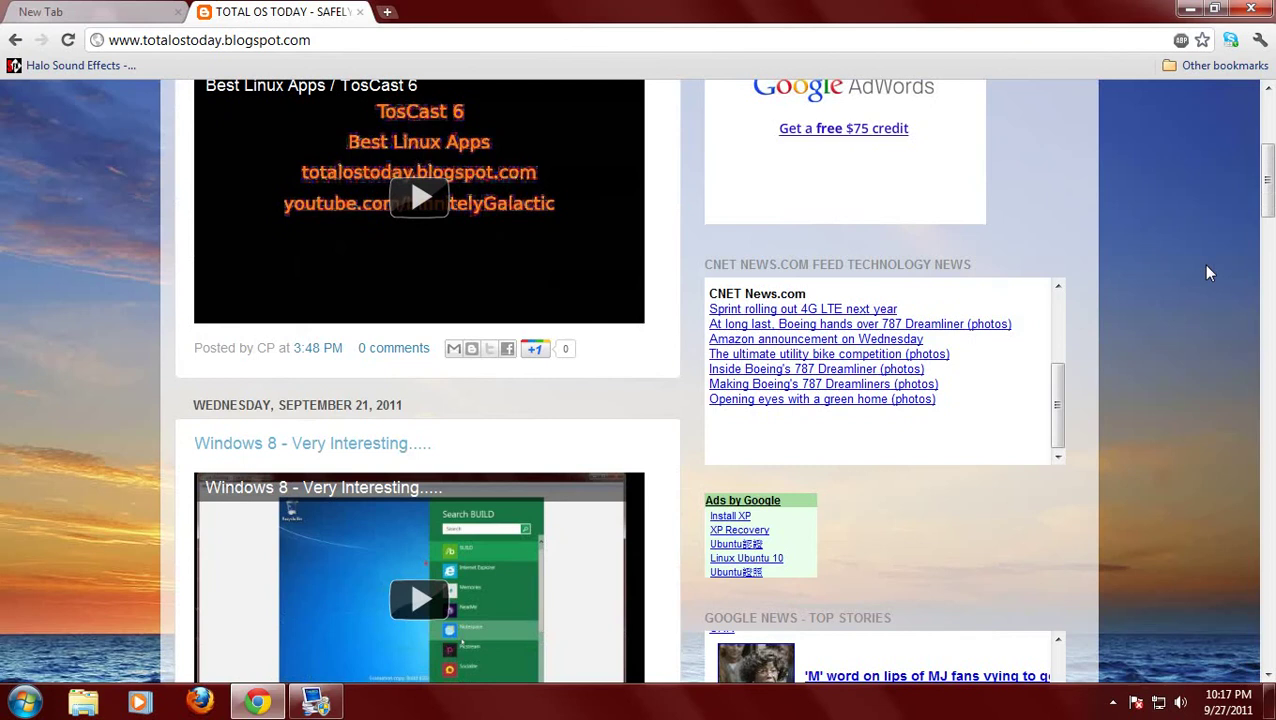
{"action": "scroll", "coordinate": [1202, 262], "scroll_direction": "down", "scroll_amount": 2}
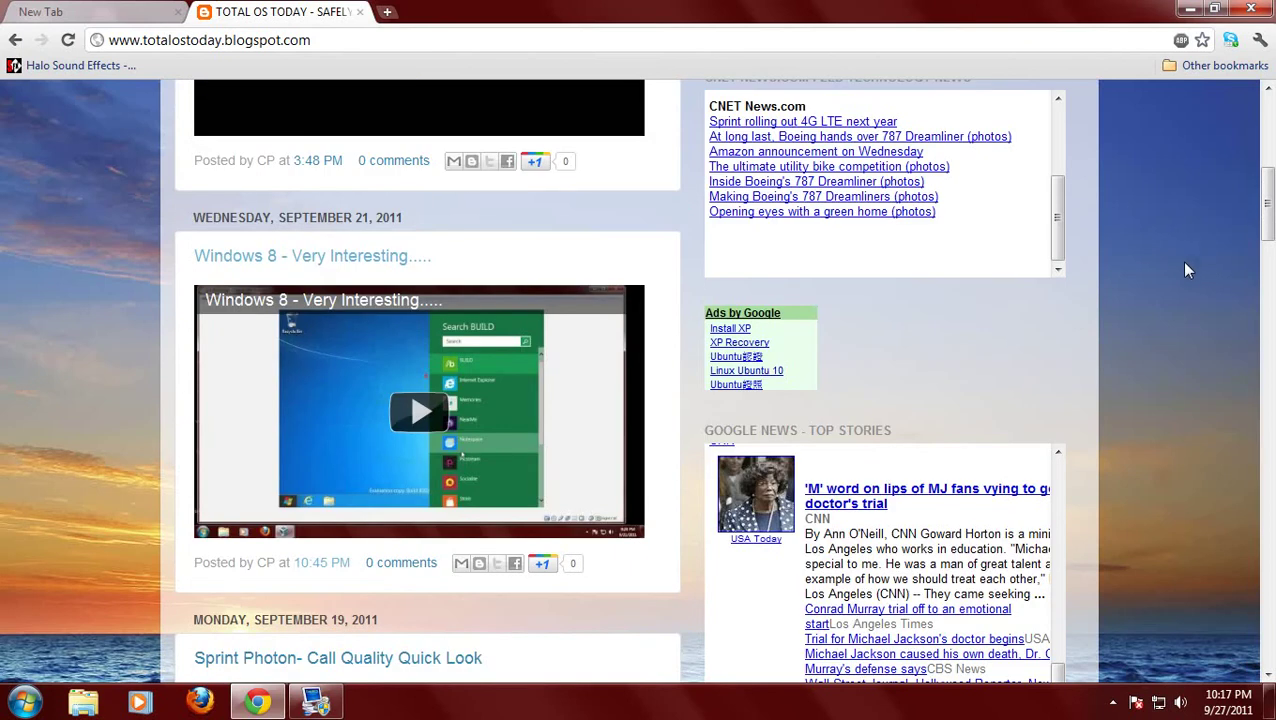
{"action": "scroll", "coordinate": [1182, 262], "scroll_direction": "down", "scroll_amount": 2}
{"action": "scroll", "coordinate": [1182, 268], "scroll_direction": "down", "scroll_amount": 2}
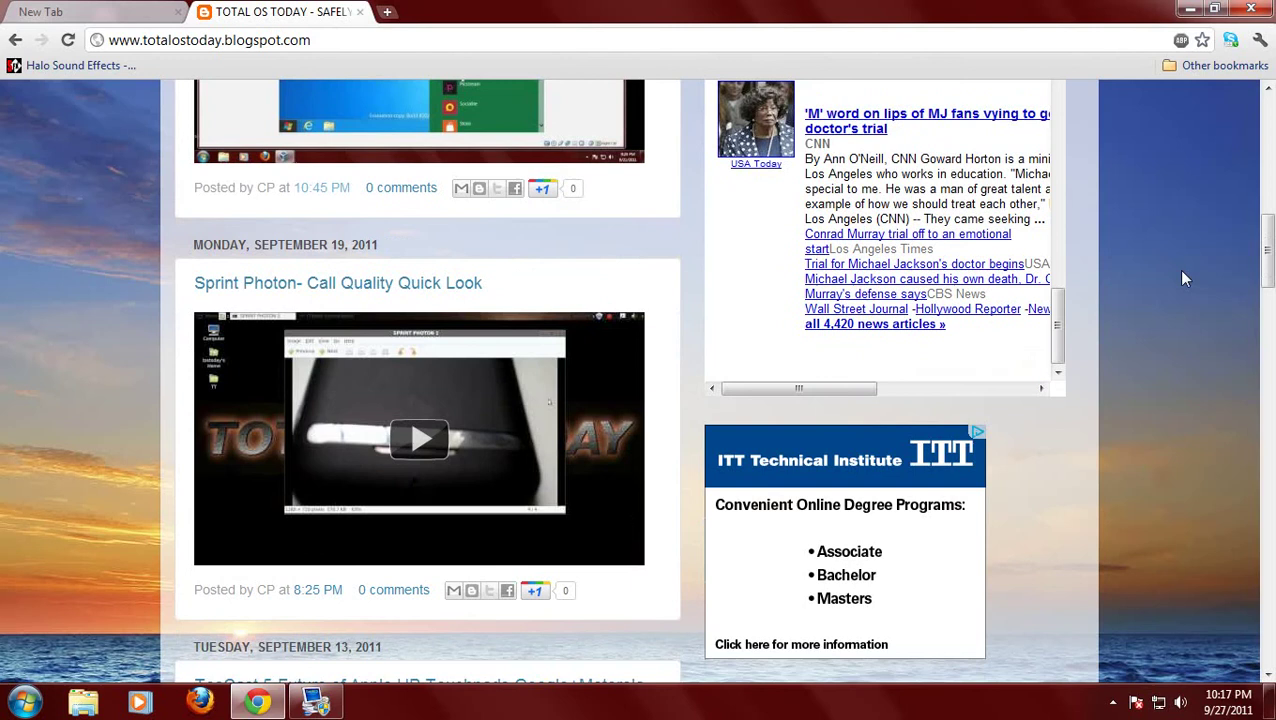
{"action": "scroll", "coordinate": [1182, 272], "scroll_direction": "down", "scroll_amount": 4}
{"action": "scroll", "coordinate": [1181, 281], "scroll_direction": "down", "scroll_amount": 8}
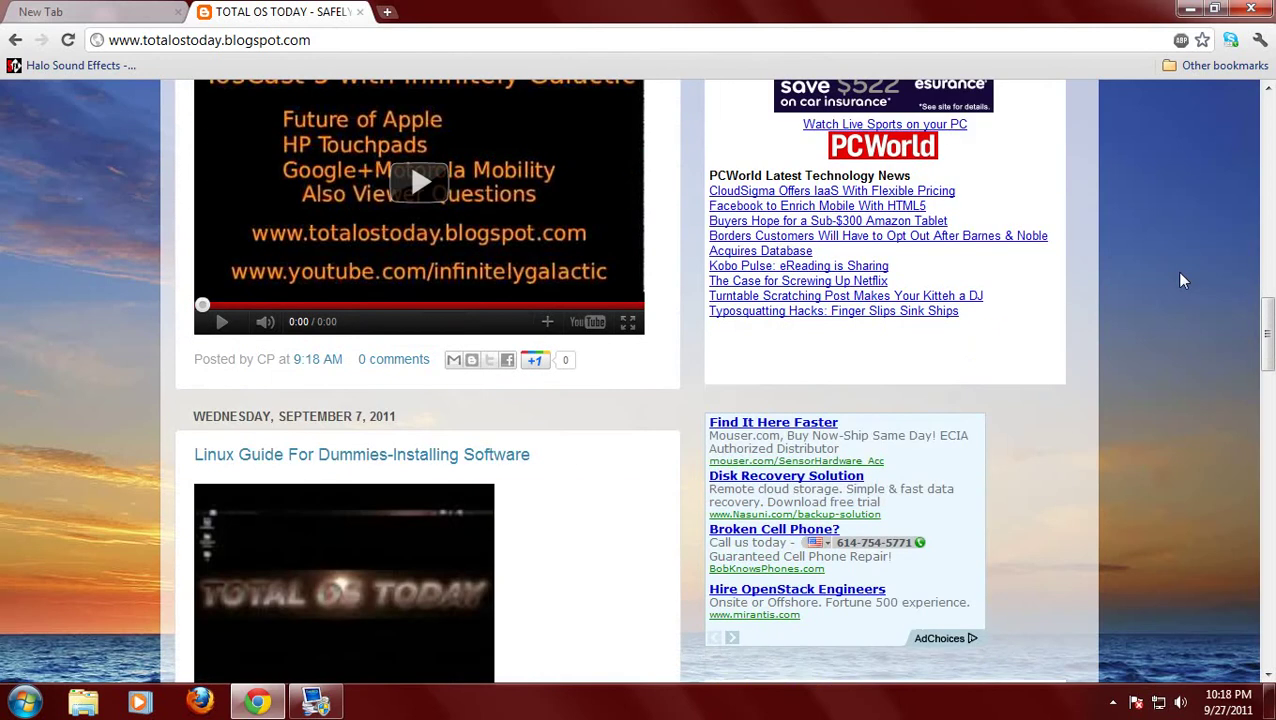
{"action": "scroll", "coordinate": [1178, 287], "scroll_direction": "down", "scroll_amount": 10}
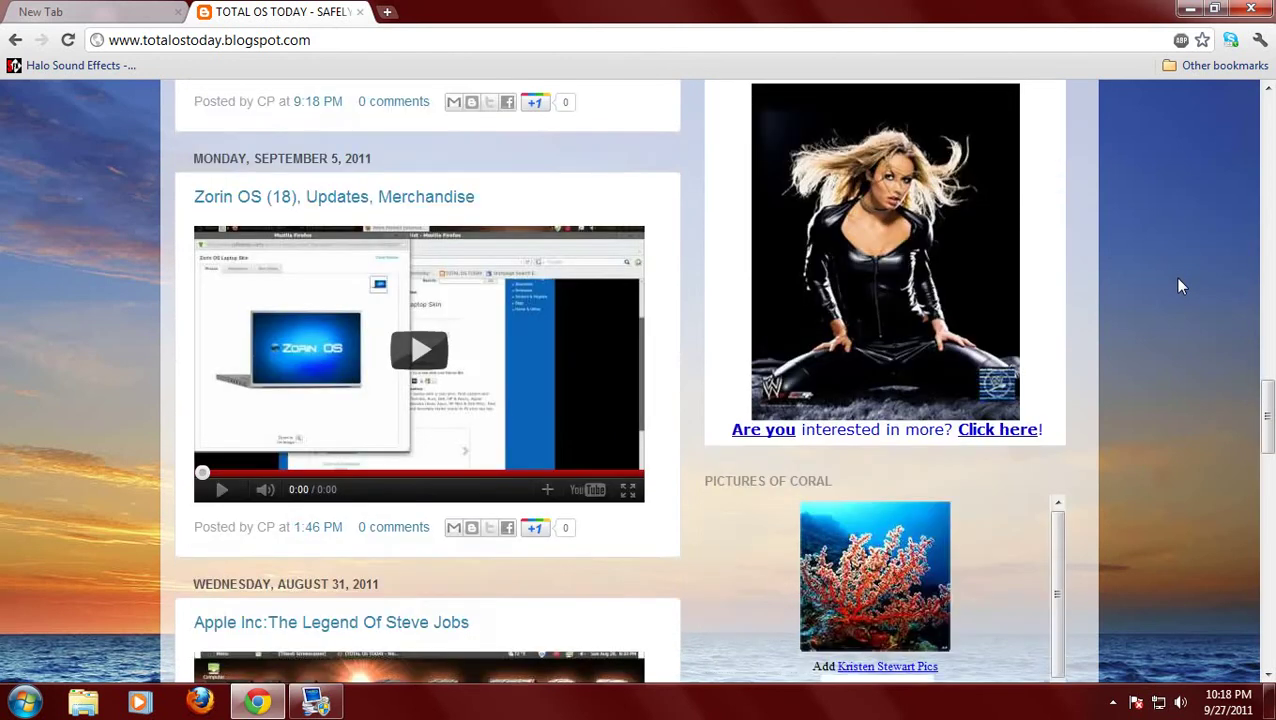
{"action": "scroll", "coordinate": [1168, 302], "scroll_direction": "down", "scroll_amount": 10}
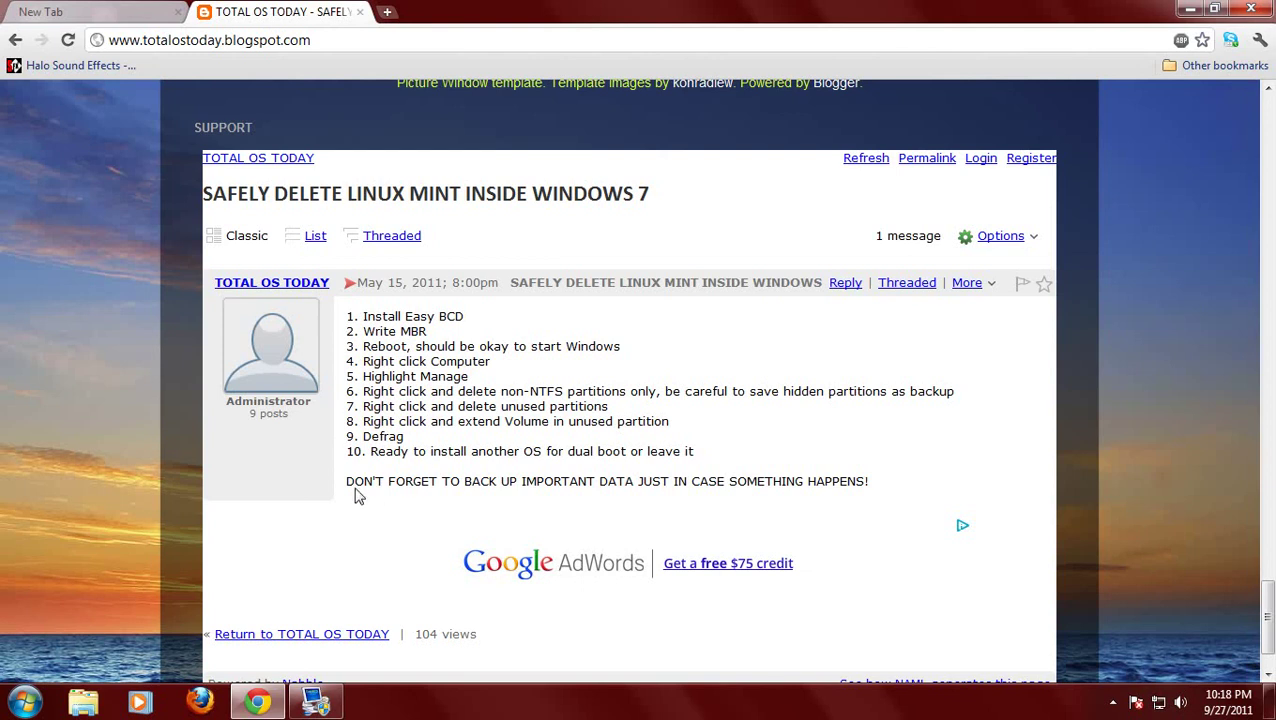
{"action": "left_click_drag", "start_coordinate": [347, 481], "coordinate": [888, 482]}
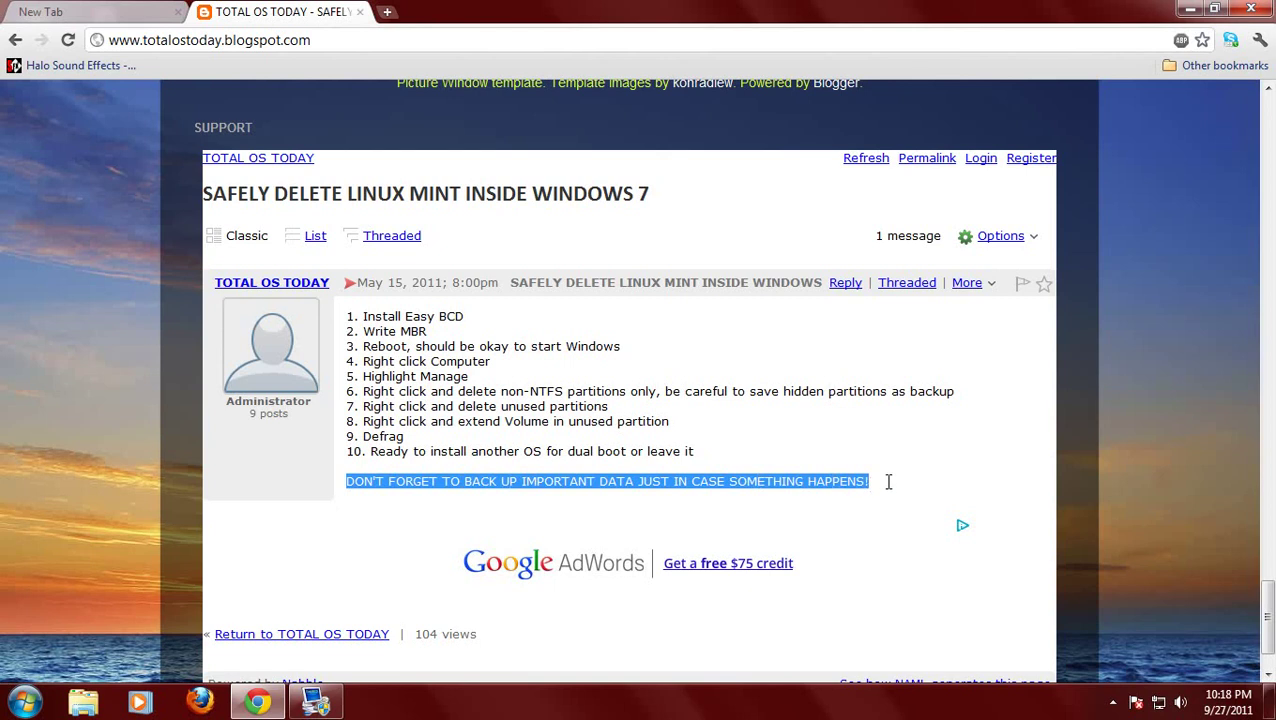
{"action": "left_click", "coordinate": [1042, 498]}
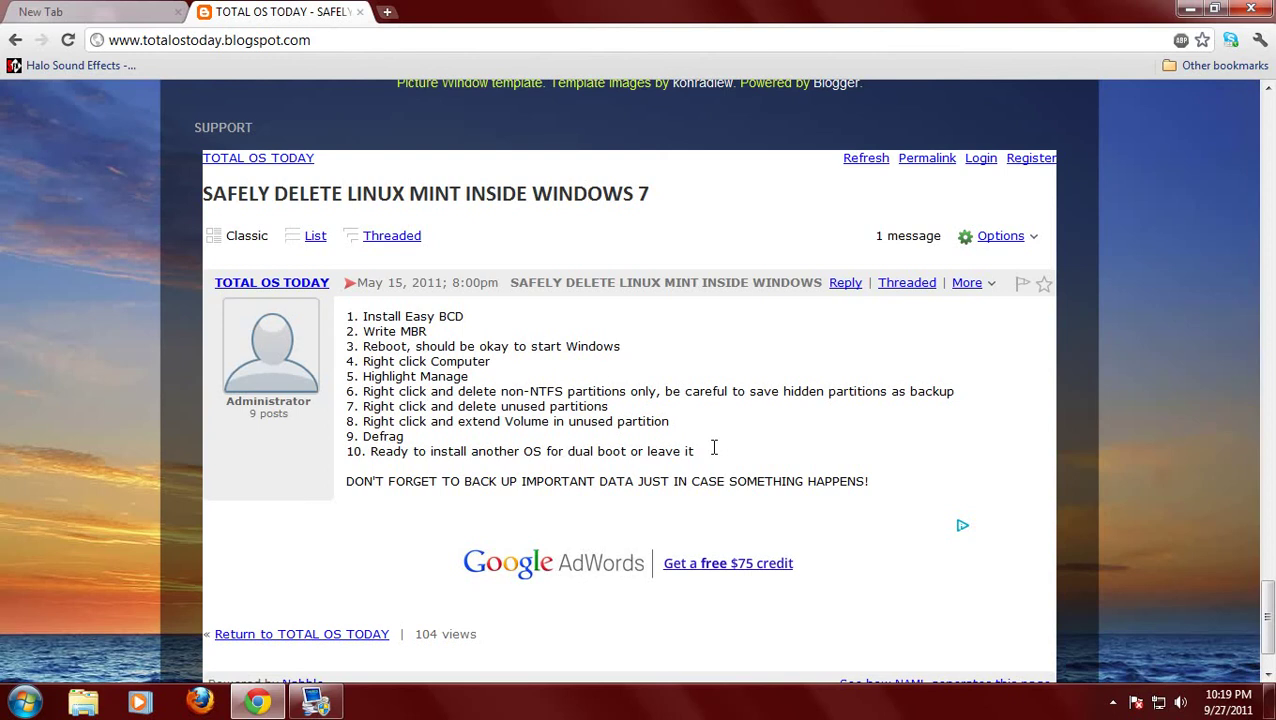
- Scroll the blog back to its top, check EasyBCD's bootloader window, then return to Chrome
{"action": "scroll", "coordinate": [714, 448], "scroll_direction": "up", "scroll_amount": 20}
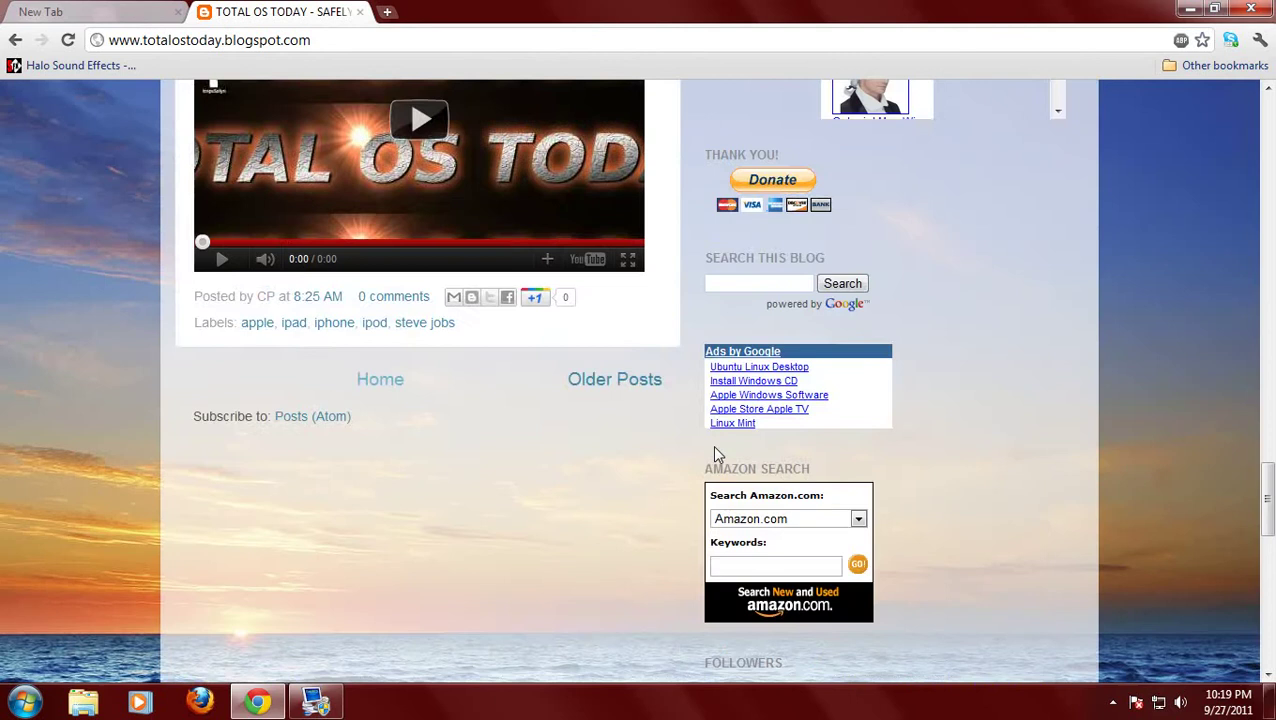
{"action": "scroll", "coordinate": [714, 490], "scroll_direction": "up", "scroll_amount": 10}
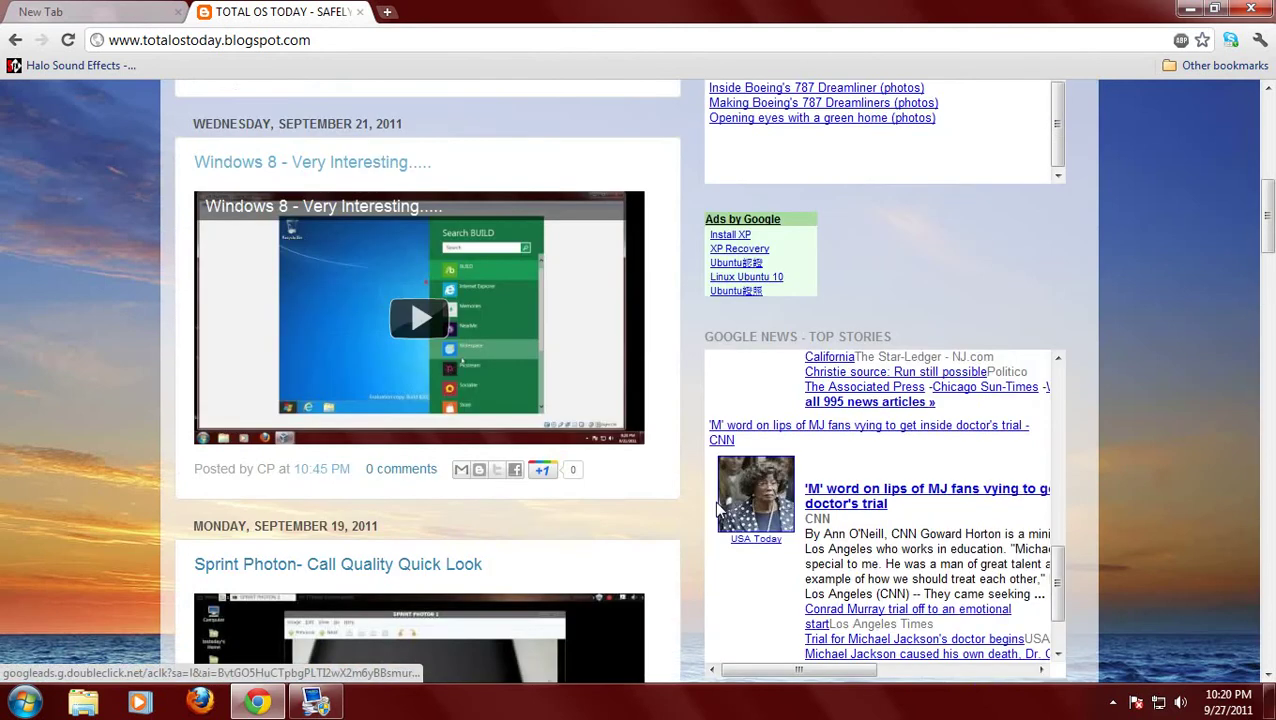
{"action": "scroll", "coordinate": [718, 511], "scroll_direction": "up", "scroll_amount": 1}
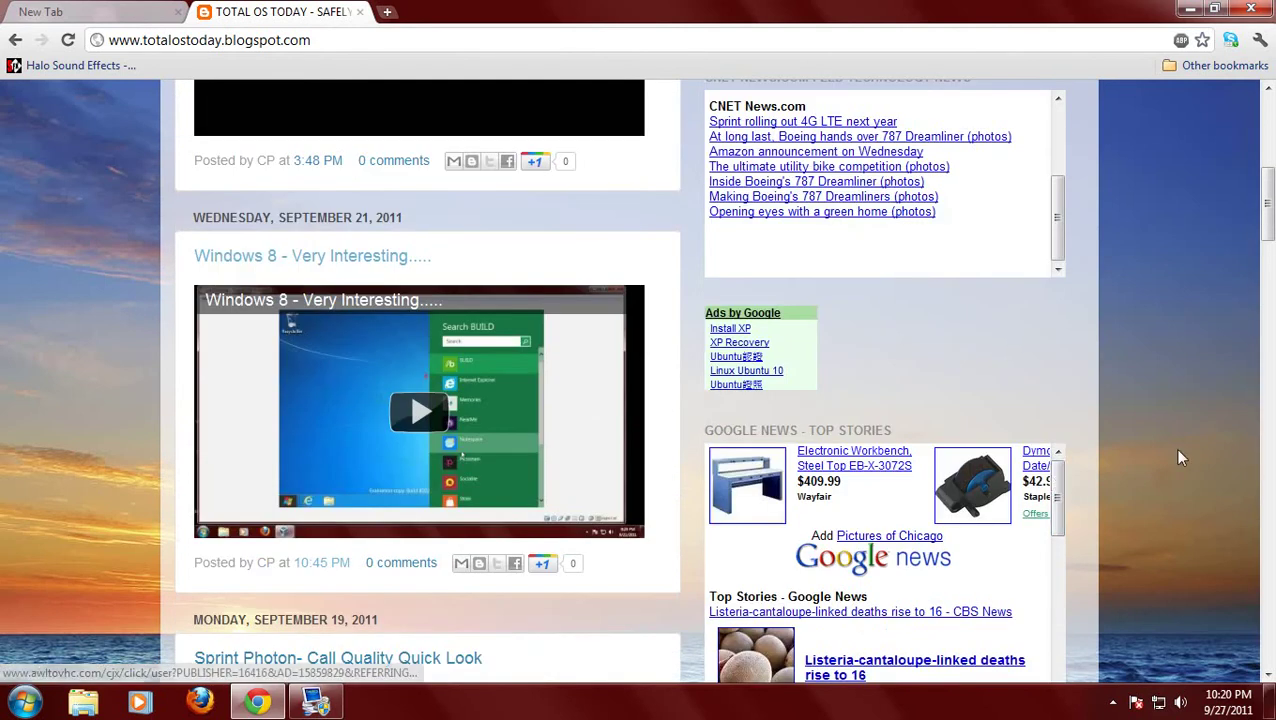
{"action": "scroll", "coordinate": [1201, 457], "scroll_direction": "up", "scroll_amount": 1}
{"action": "scroll", "coordinate": [1201, 457], "scroll_direction": "up", "scroll_amount": 5}
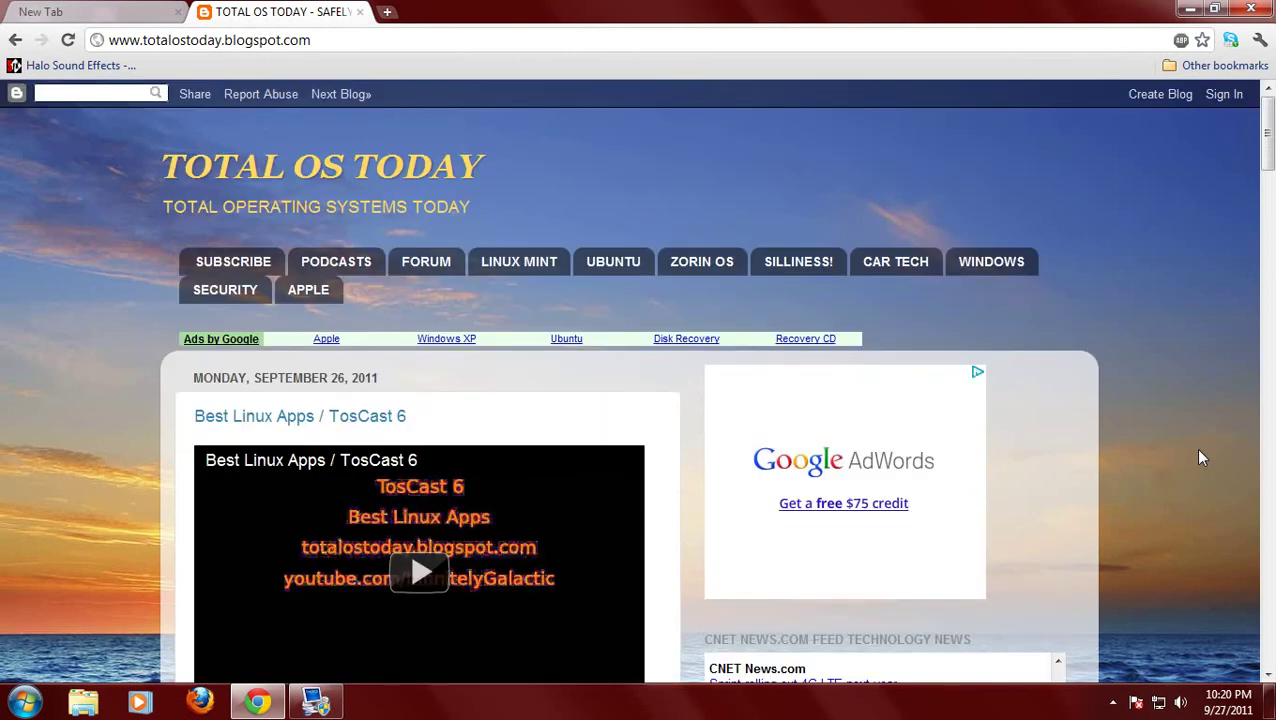
{"action": "left_click", "coordinate": [316, 700]}
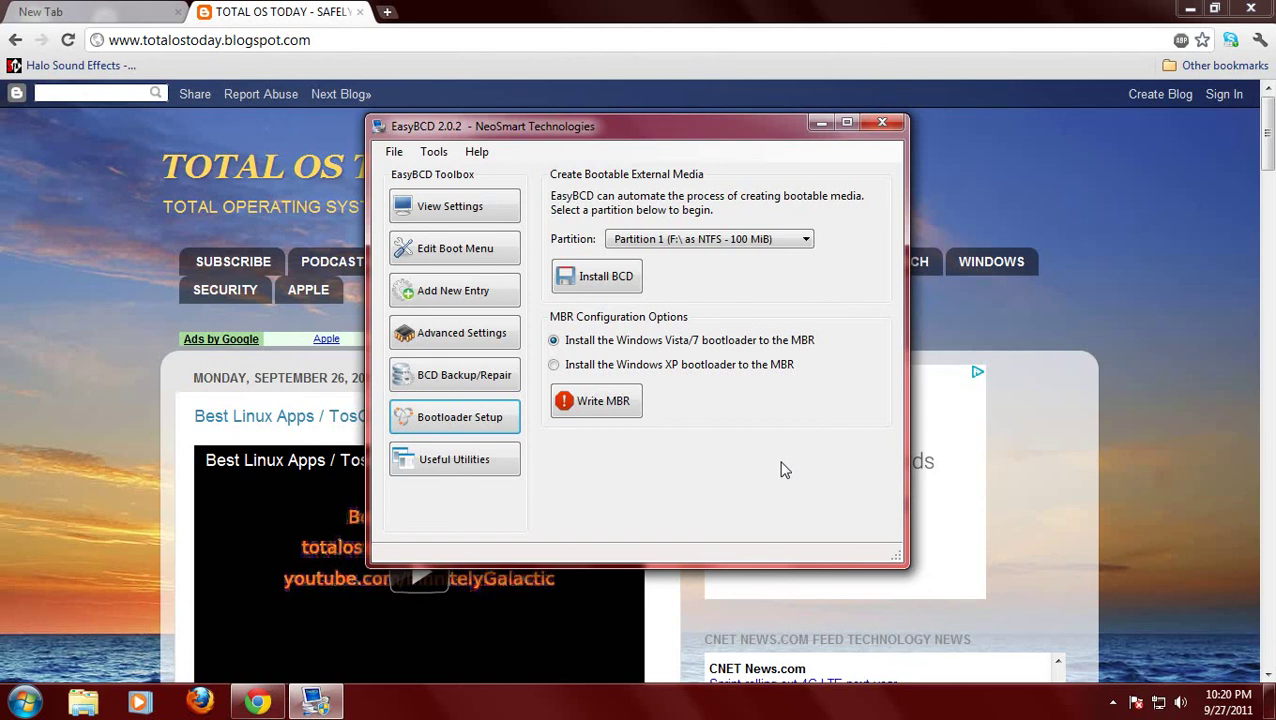
{"action": "left_click", "coordinate": [1156, 262]}
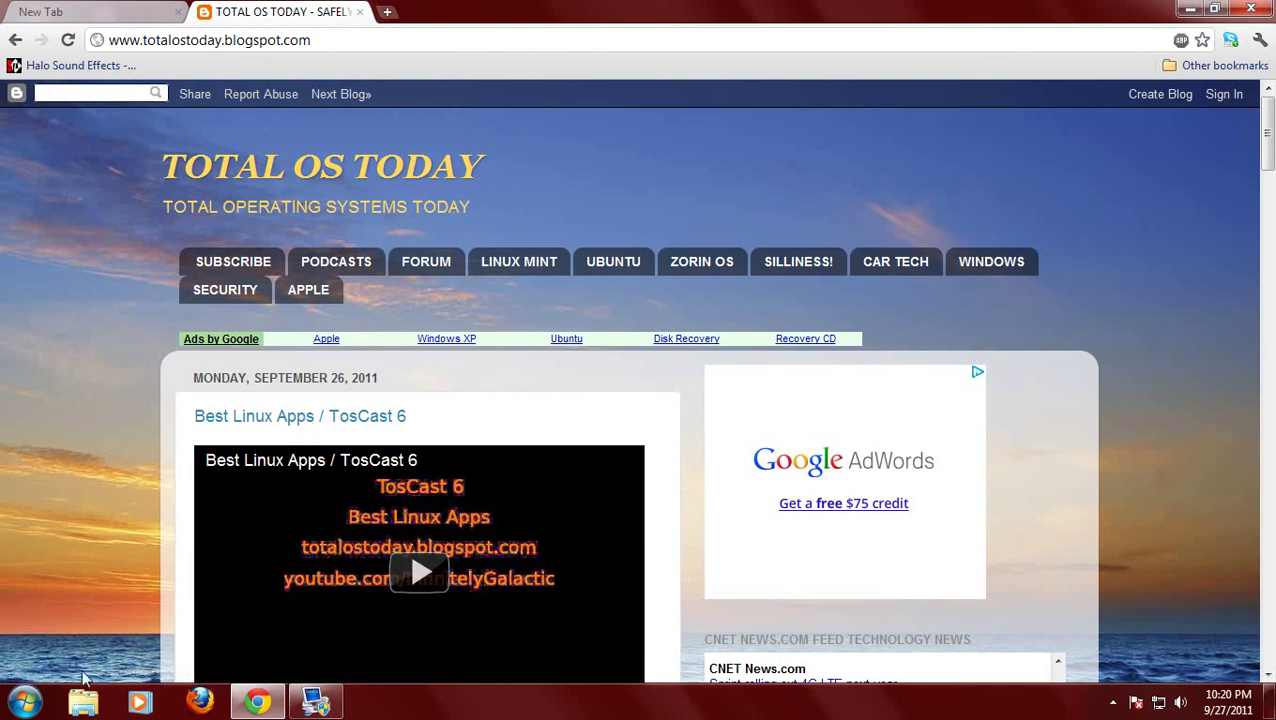
- Open Computer Management from the Start menu's Computer entry and maximize it
{"action": "left_click", "coordinate": [24, 702]}
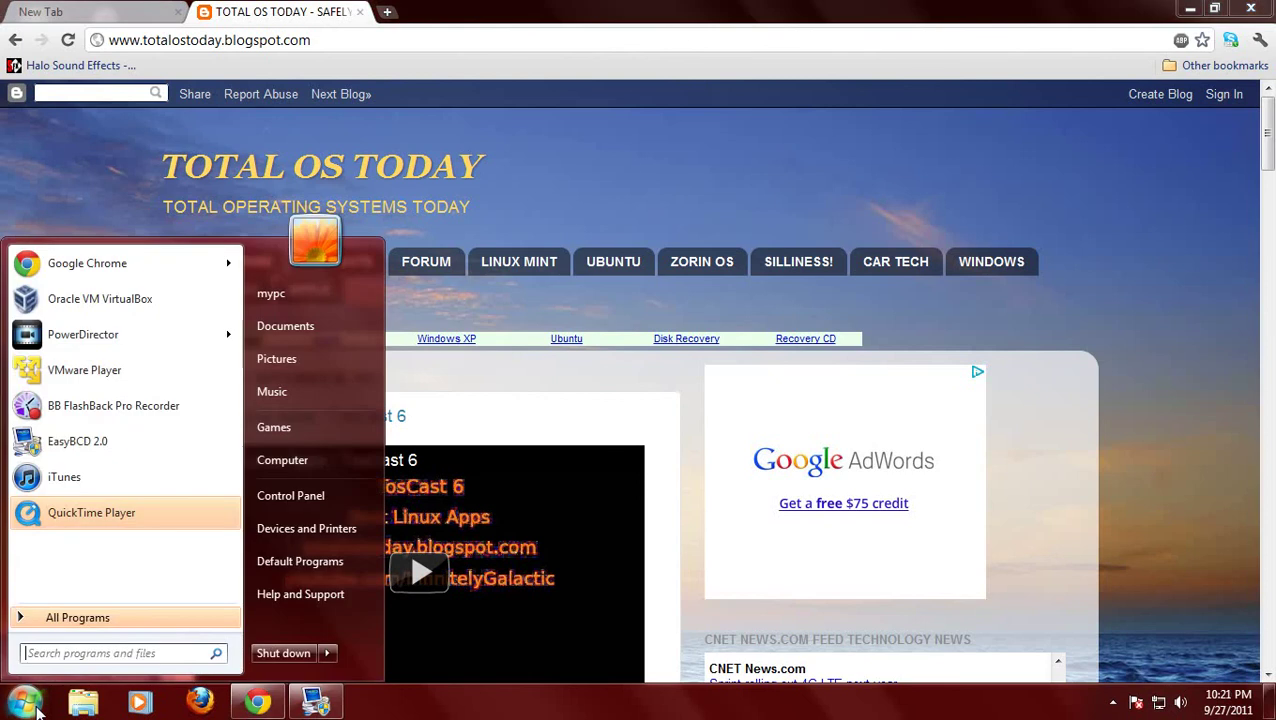
{"action": "right_click", "coordinate": [314, 467]}
{"action": "key", "text": "Escape"}
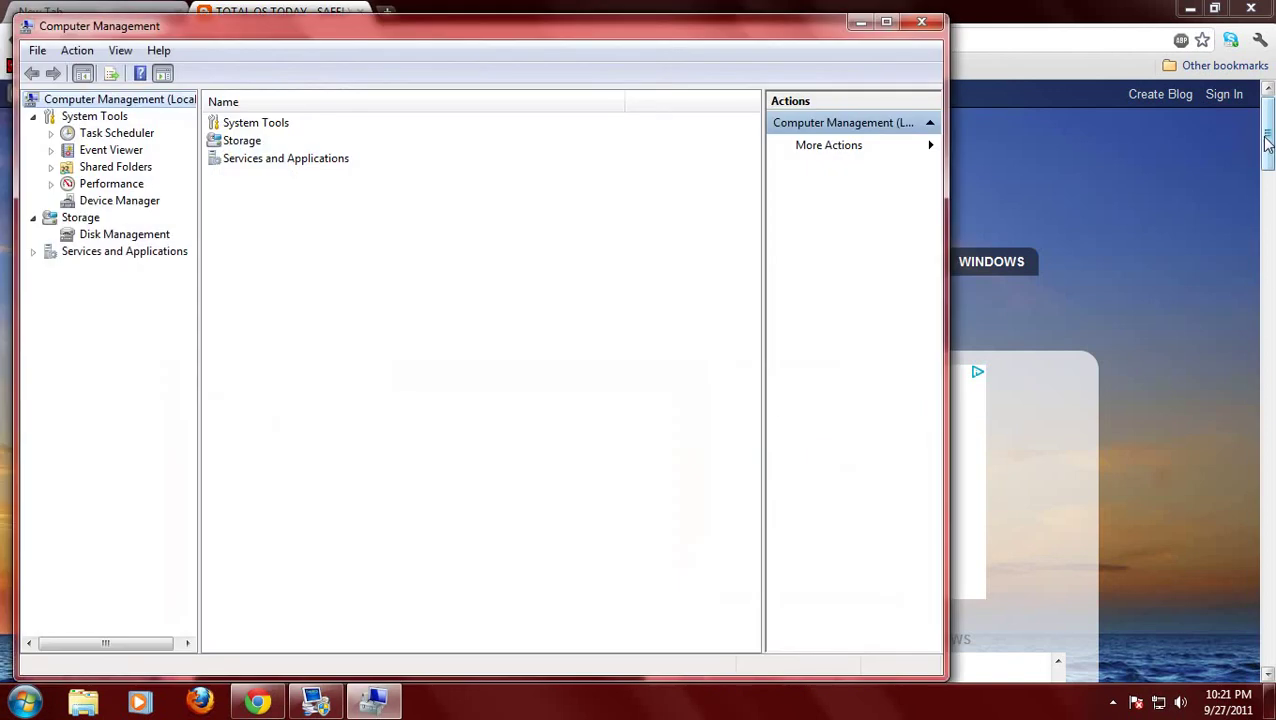
{"action": "left_click", "coordinate": [886, 23]}
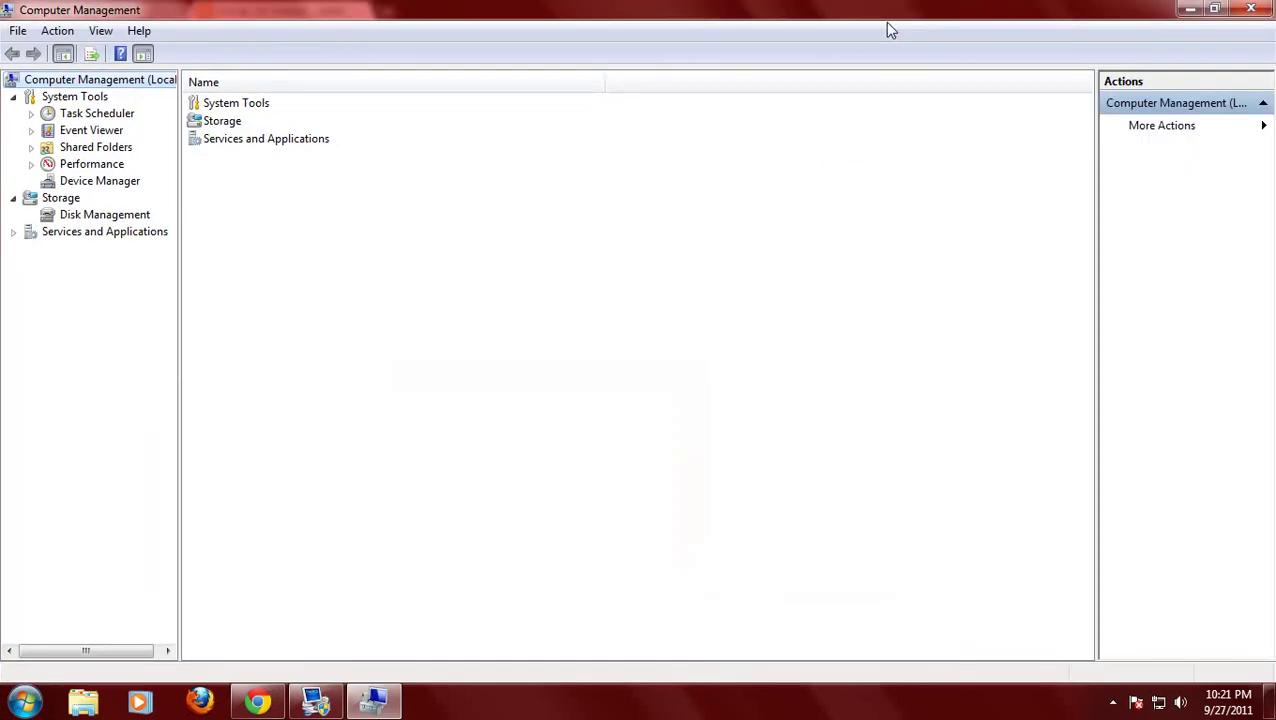
- Show Disk Management's partitions for Disk 0 and select the 25.07 GB OEM partition
{"action": "left_click", "coordinate": [118, 222]}
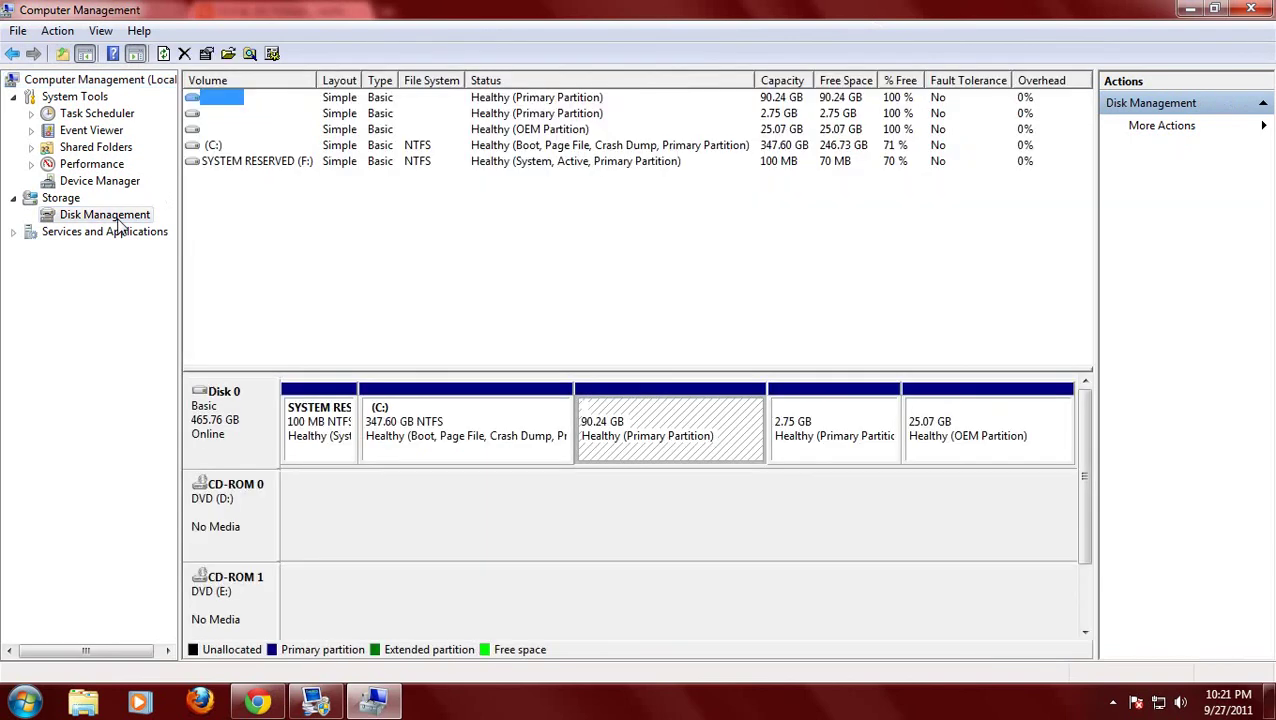
{"action": "left_click", "coordinate": [769, 255]}
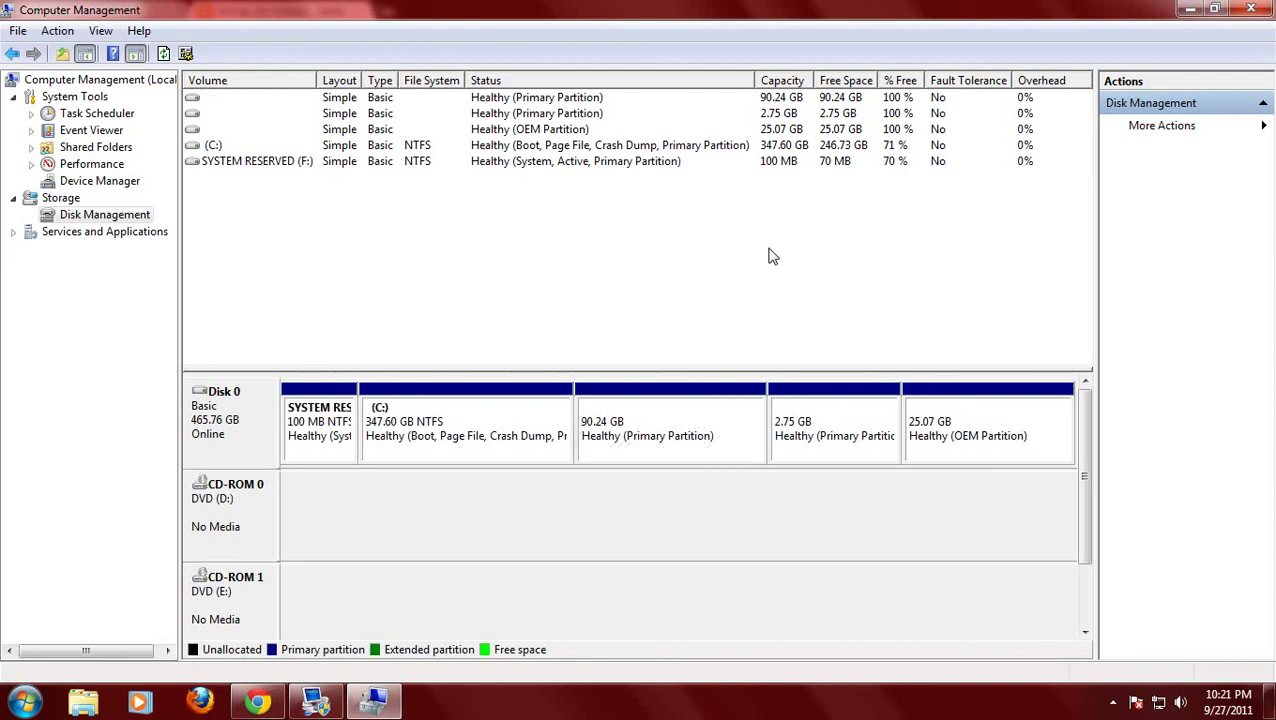
{"action": "left_click", "coordinate": [983, 454]}
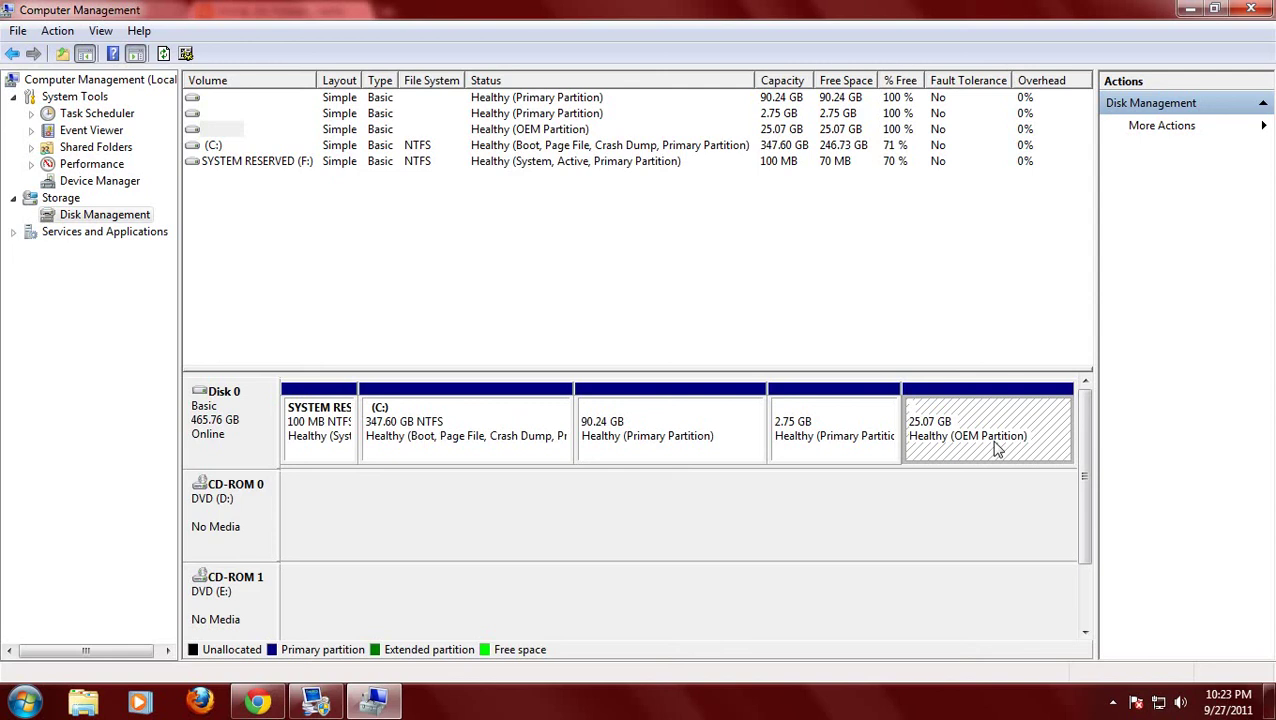
{"action": "left_click", "coordinate": [760, 337]}
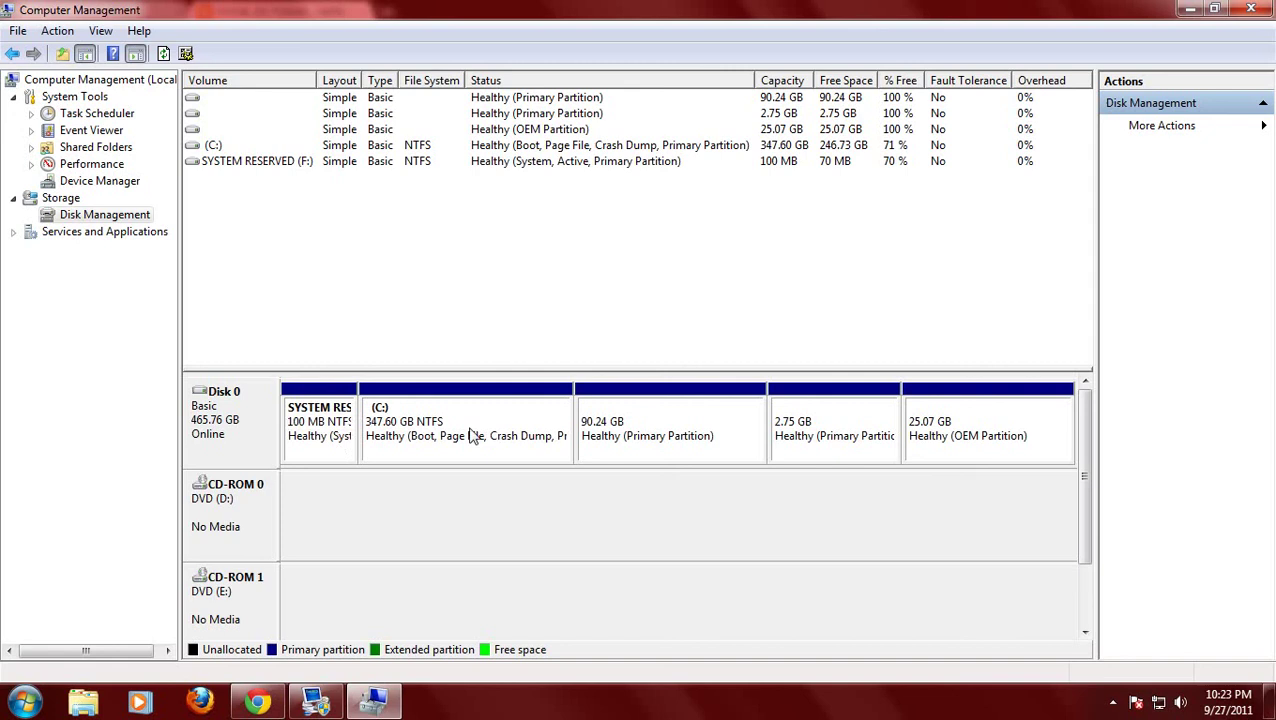
{"action": "left_click", "coordinate": [658, 448]}
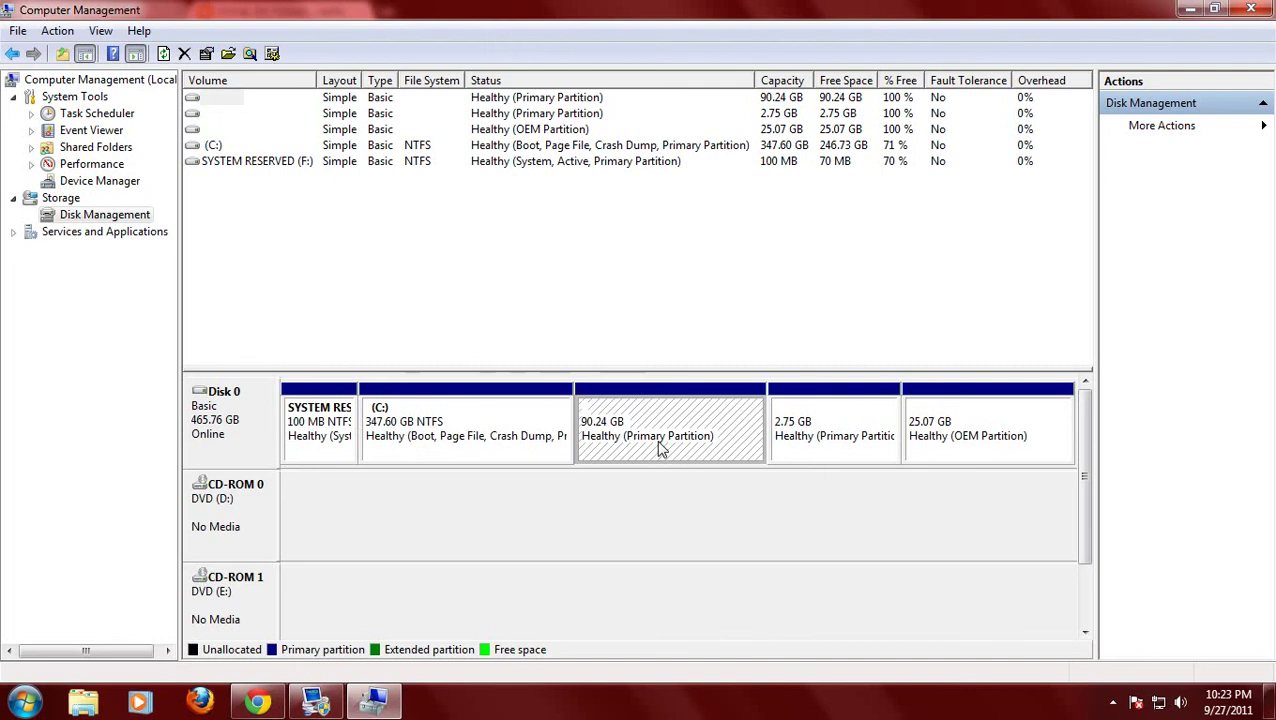
{"action": "right_click", "coordinate": [658, 447]}
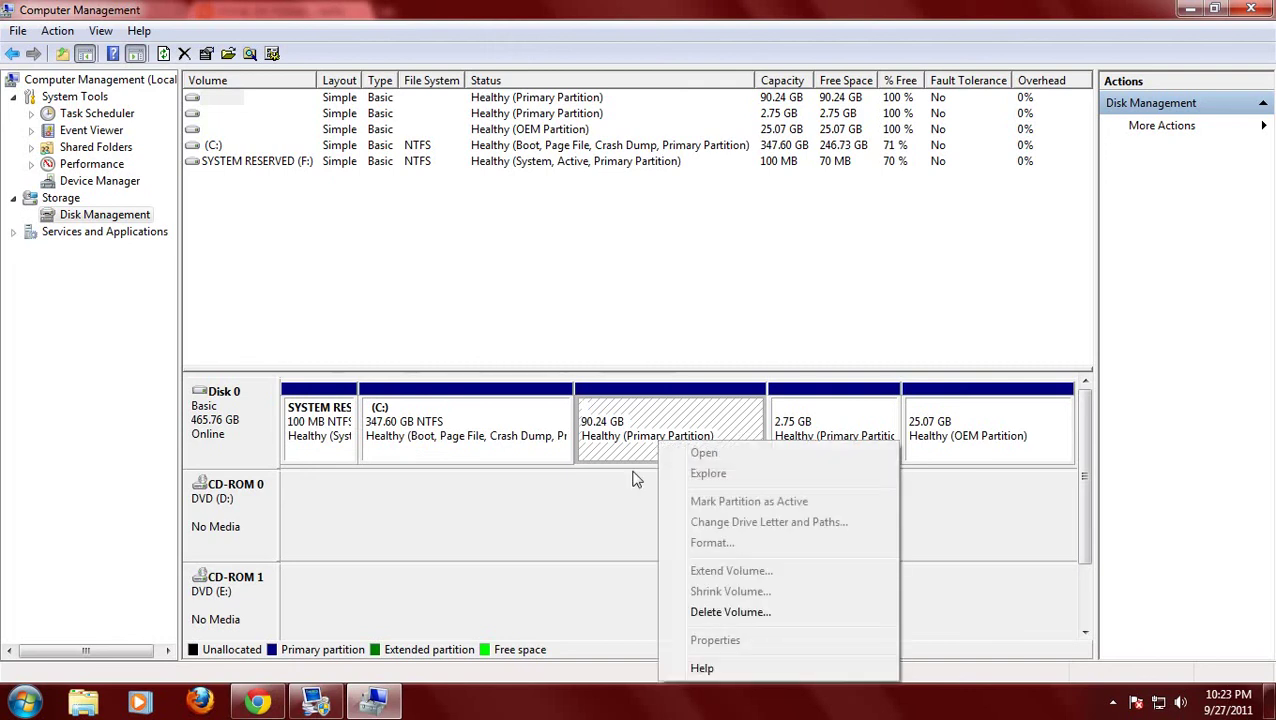
{"action": "left_click", "coordinate": [603, 516]}
{"action": "left_click", "coordinate": [818, 449]}
{"action": "right_click", "coordinate": [818, 449]}
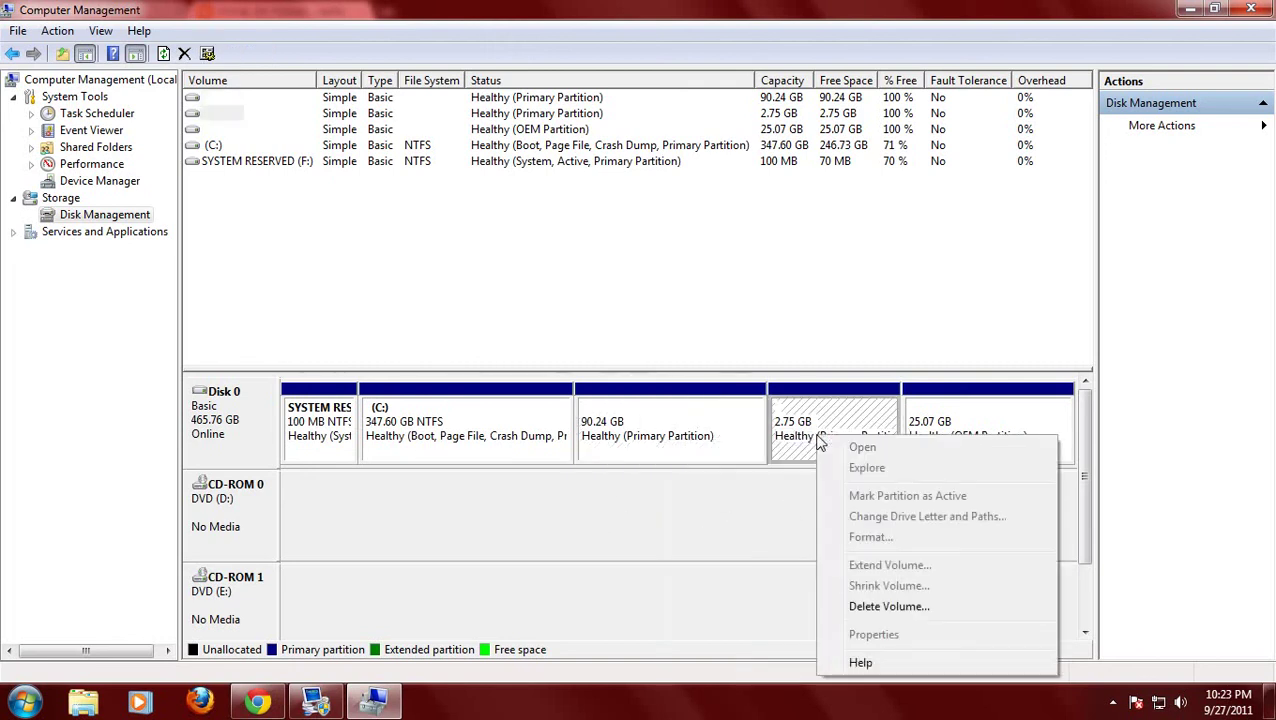
{"action": "left_click", "coordinate": [778, 504]}
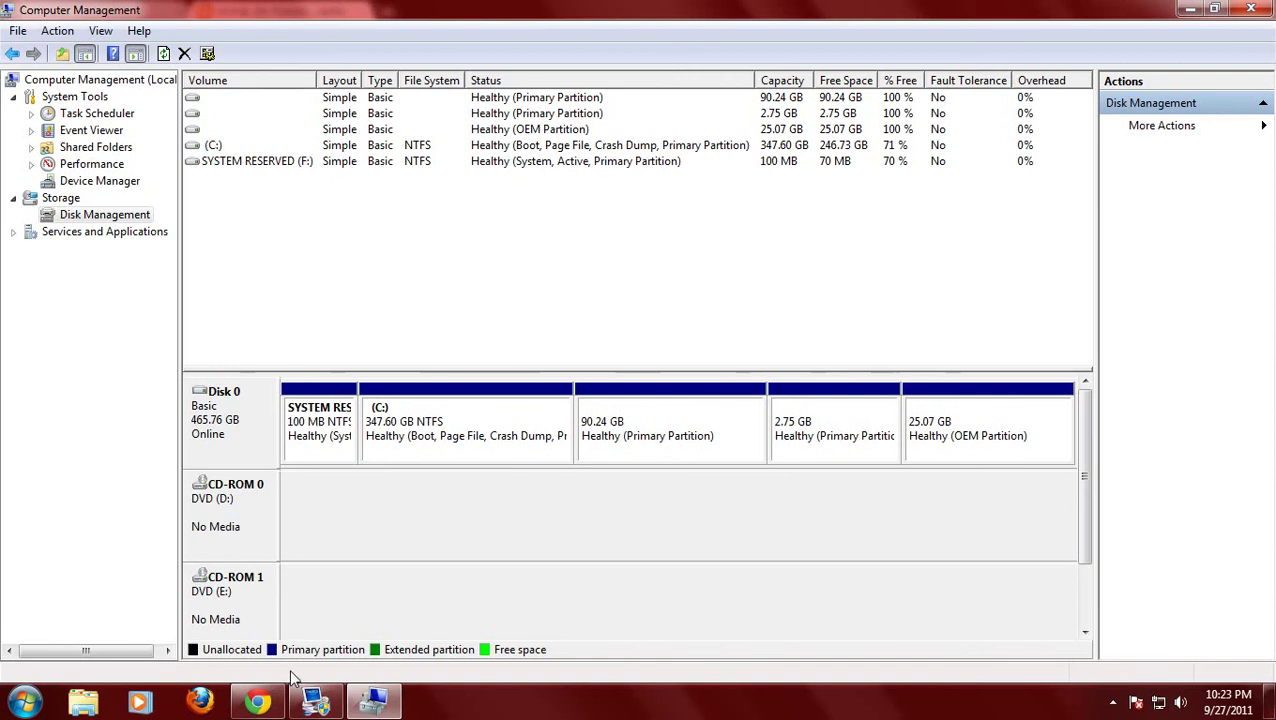
{"action": "left_click", "coordinate": [258, 702]}
{"action": "scroll", "coordinate": [995, 355], "scroll_direction": "down", "scroll_amount": 3}
{"action": "scroll", "coordinate": [995, 355], "scroll_direction": "down", "scroll_amount": 15}
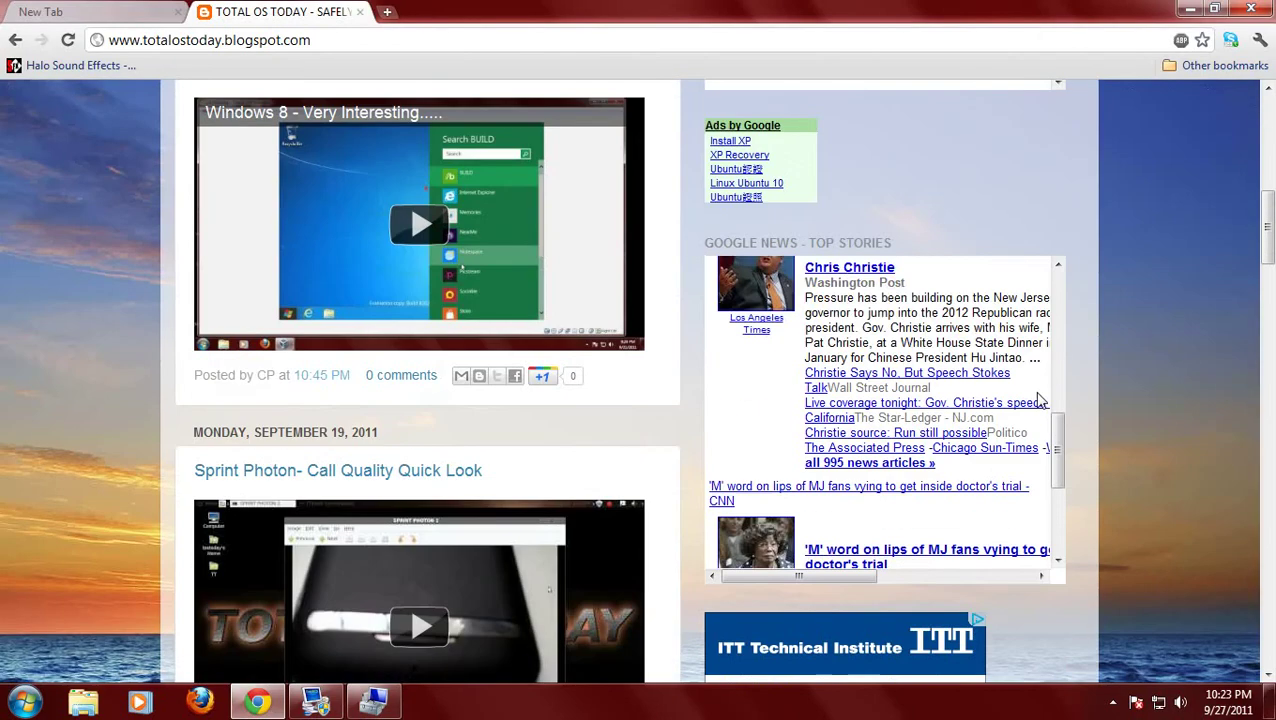
{"action": "scroll", "coordinate": [1067, 420], "scroll_direction": "down", "scroll_amount": 20}
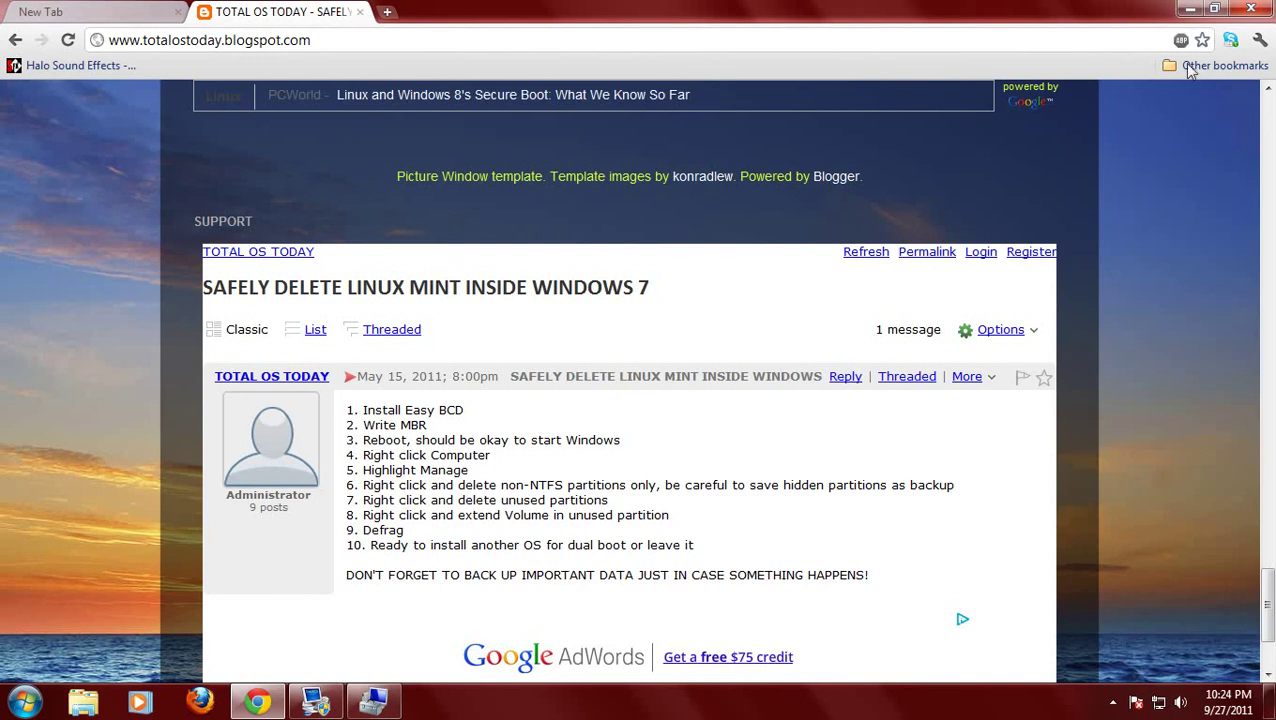
{"action": "left_click", "coordinate": [1191, 10]}
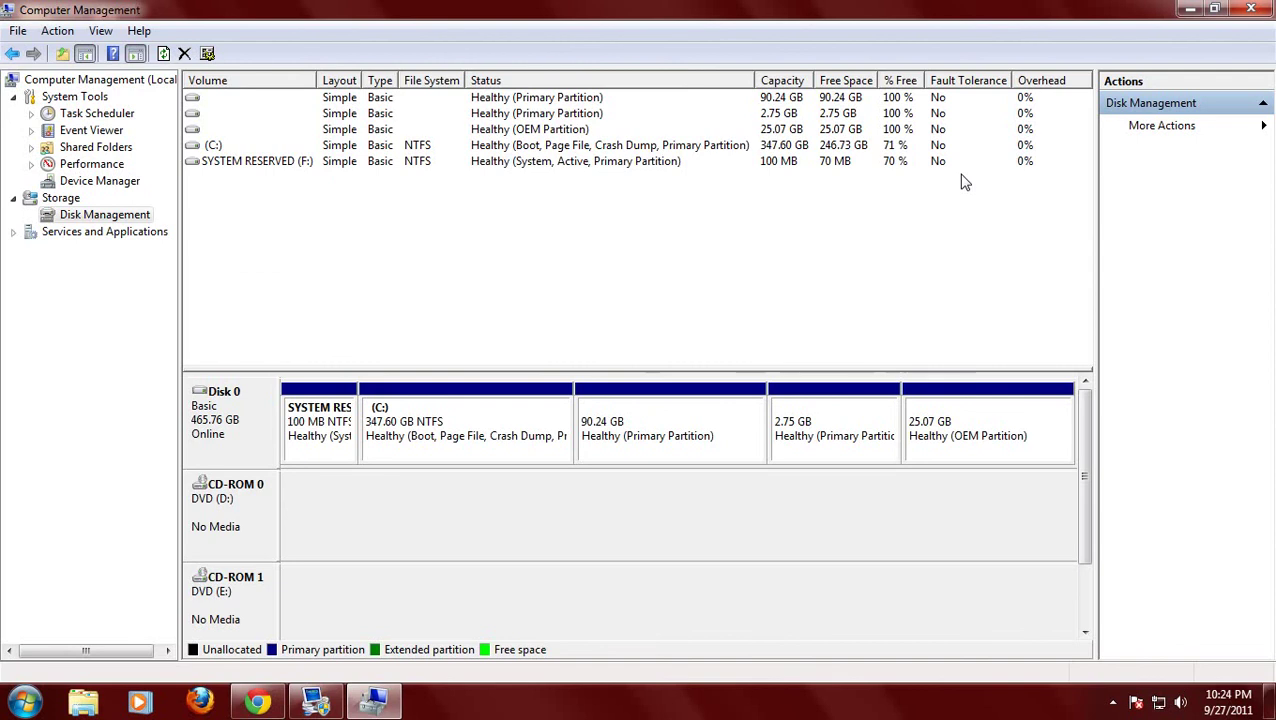
- Minimize Computer Management and EasyBCD, then restore and close each one in turn
{"action": "left_click", "coordinate": [1189, 9]}
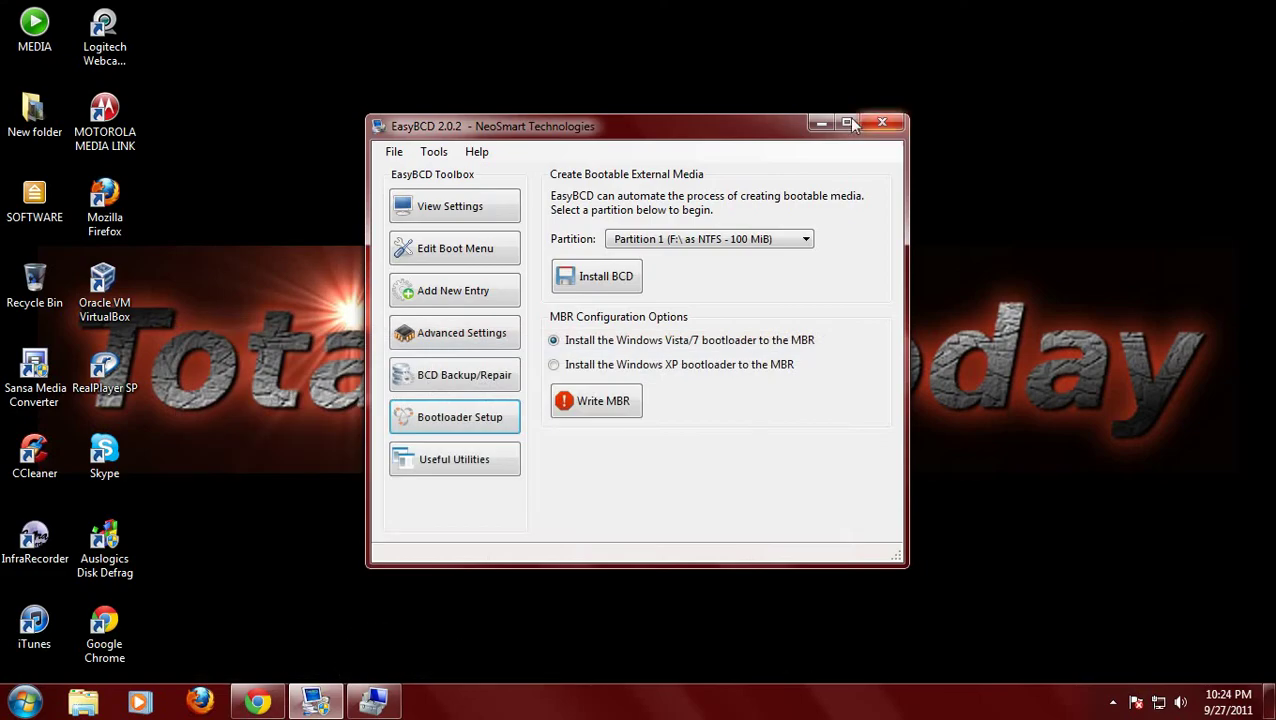
{"action": "left_click", "coordinate": [818, 123]}
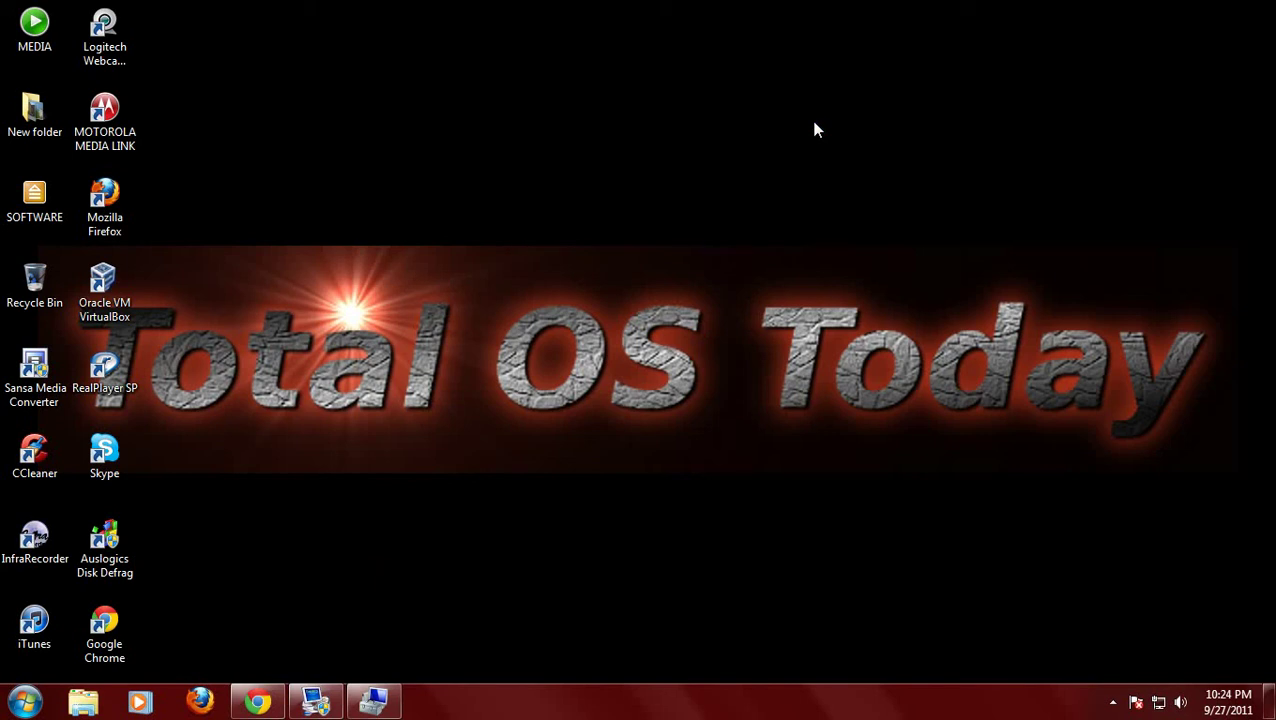
{"action": "left_click", "coordinate": [385, 703]}
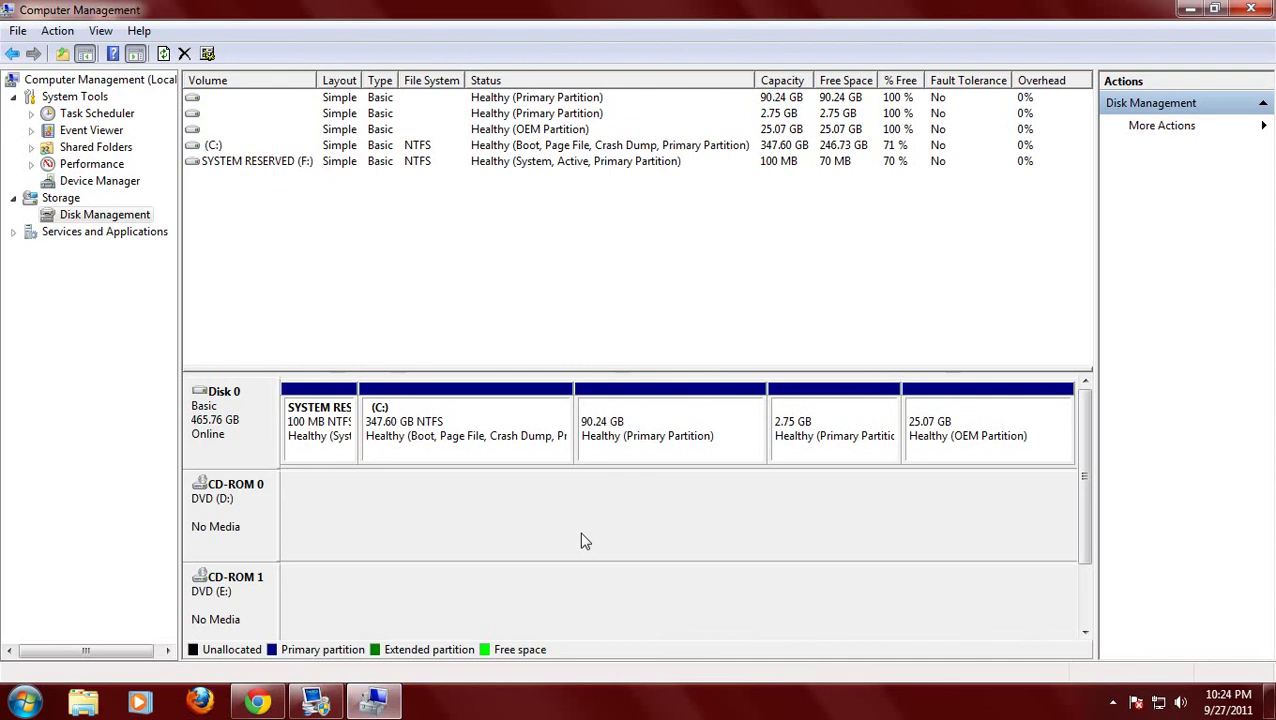
{"action": "left_click", "coordinate": [1251, 9]}
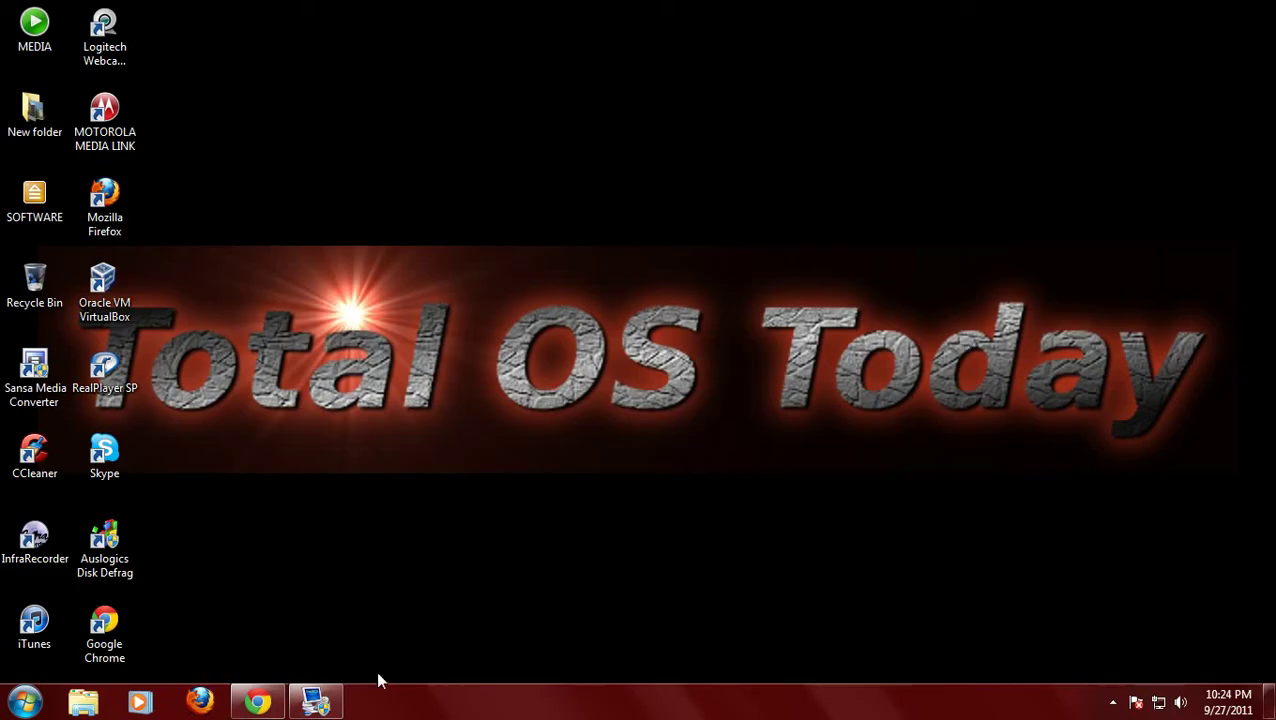
{"action": "left_click", "coordinate": [316, 703]}
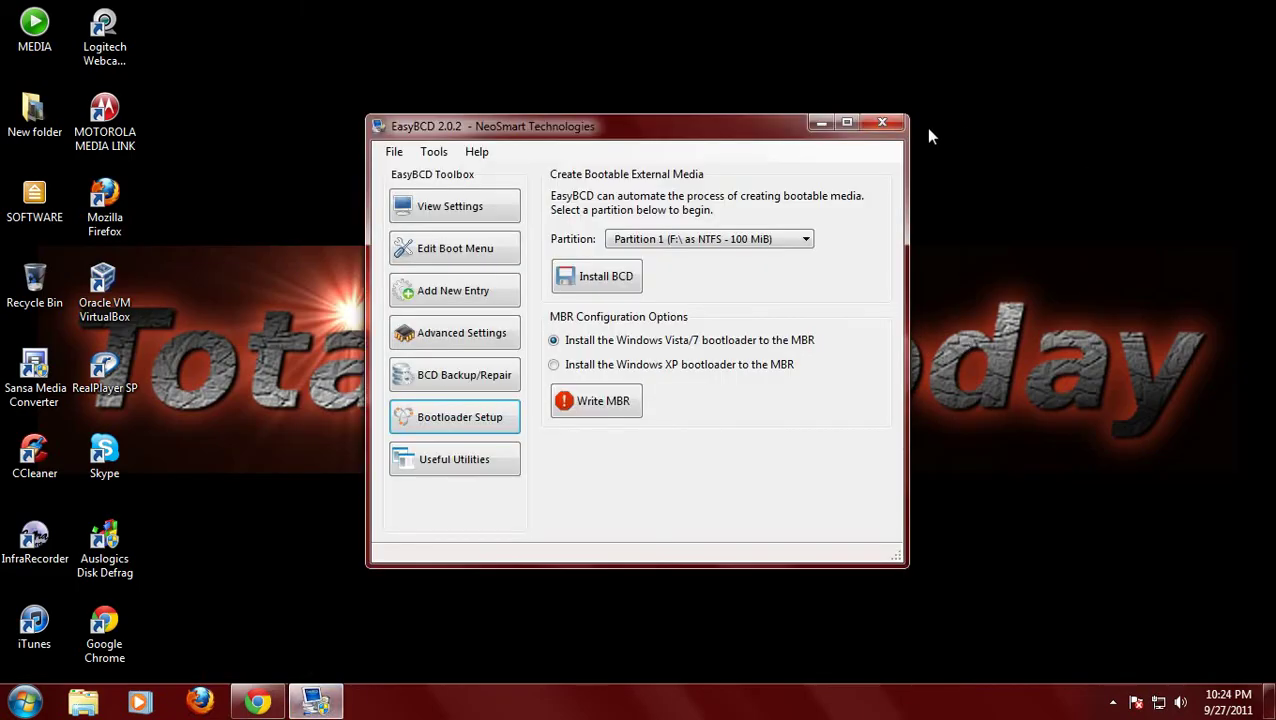
{"action": "left_click", "coordinate": [882, 122]}
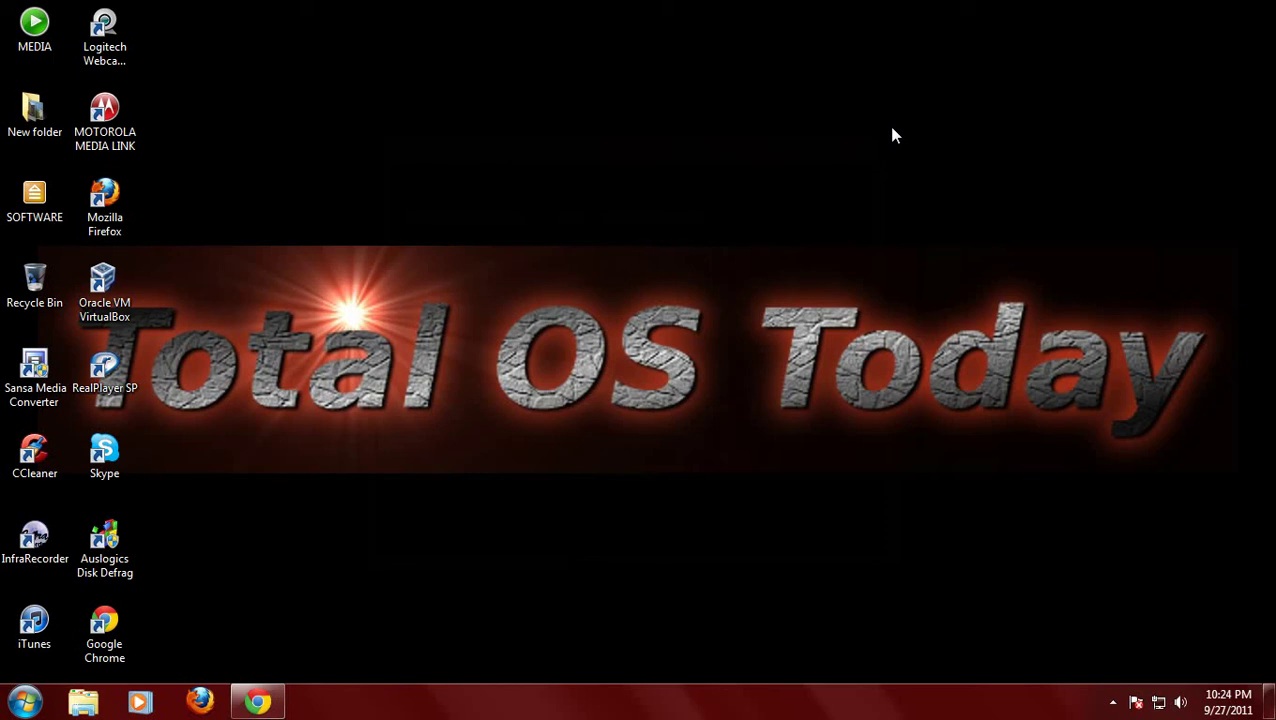